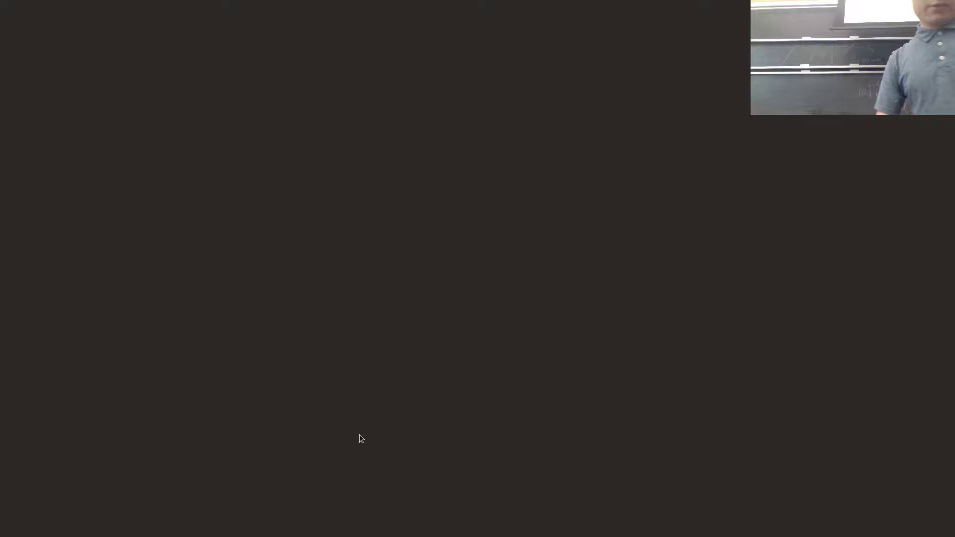
Unlock the desktop session with the account password
left_click(247, 224)
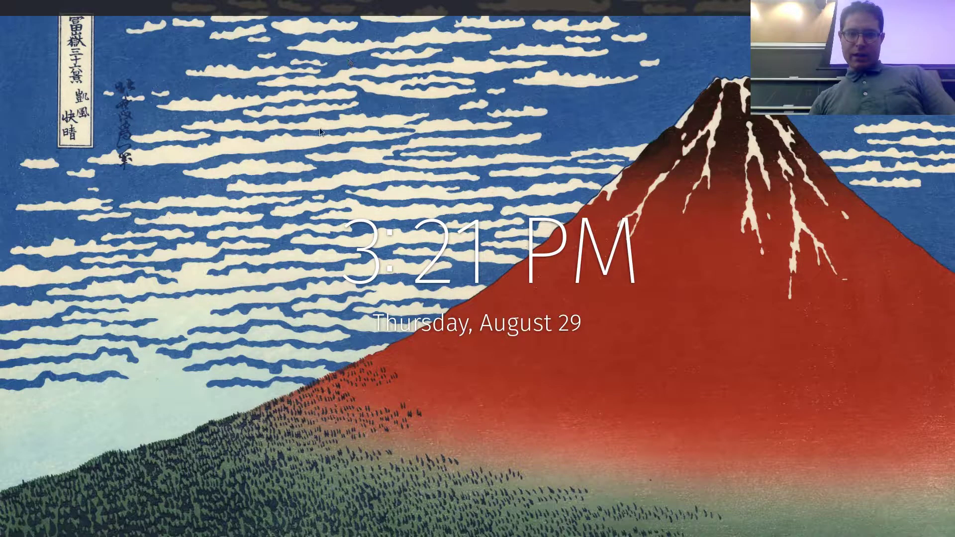
type("*********")
key("Return")
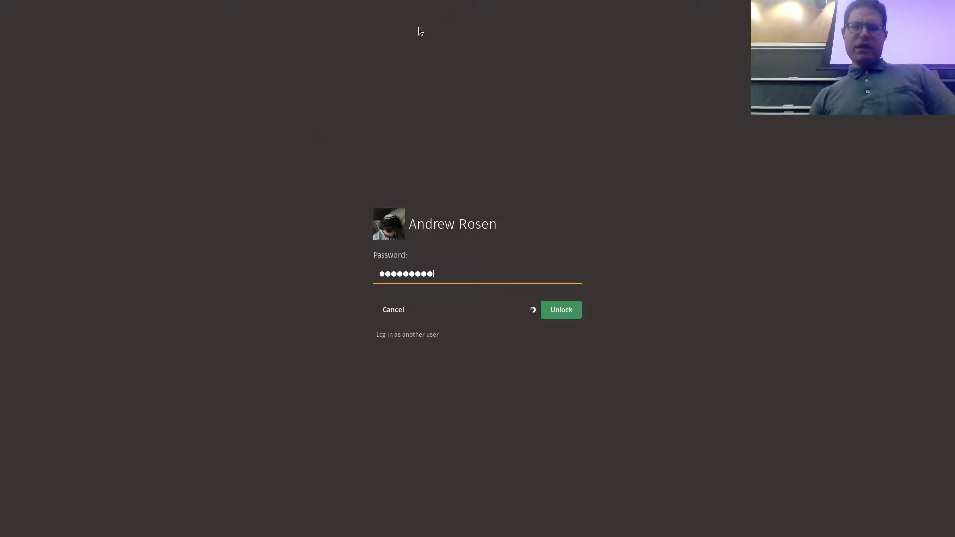
Go to canvas.temple.edu and open the Grades page of the Intro Prob Solv & Prog-Python course
type("canvas")
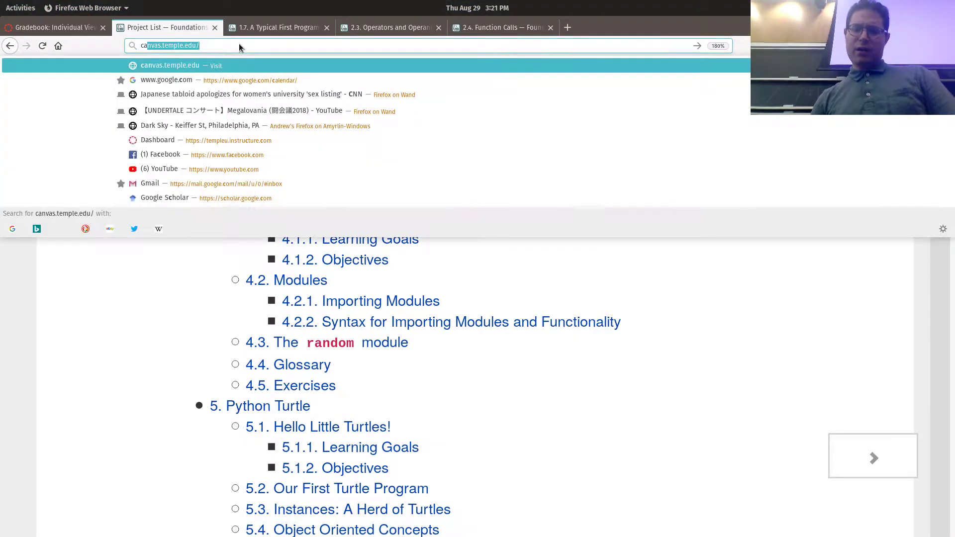
key("Return")
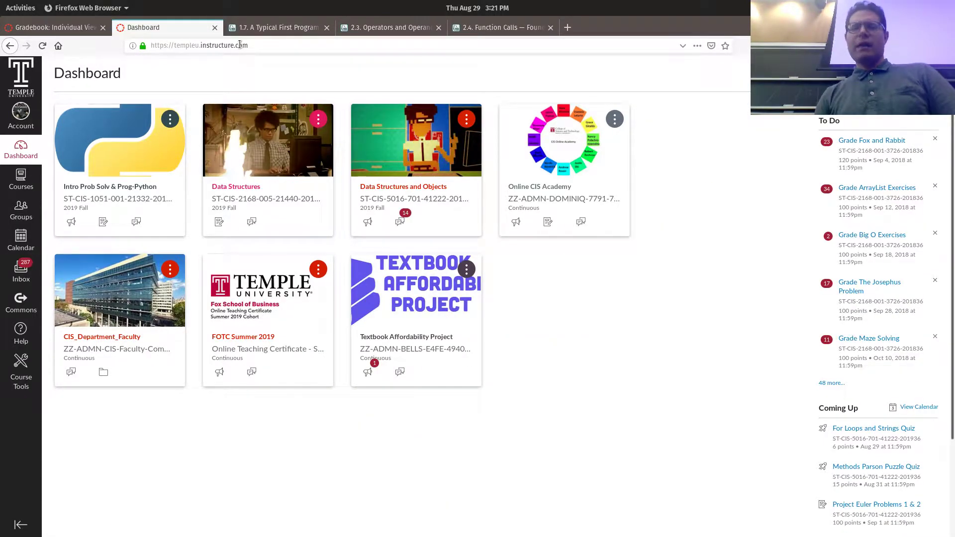
left_click(96, 196)
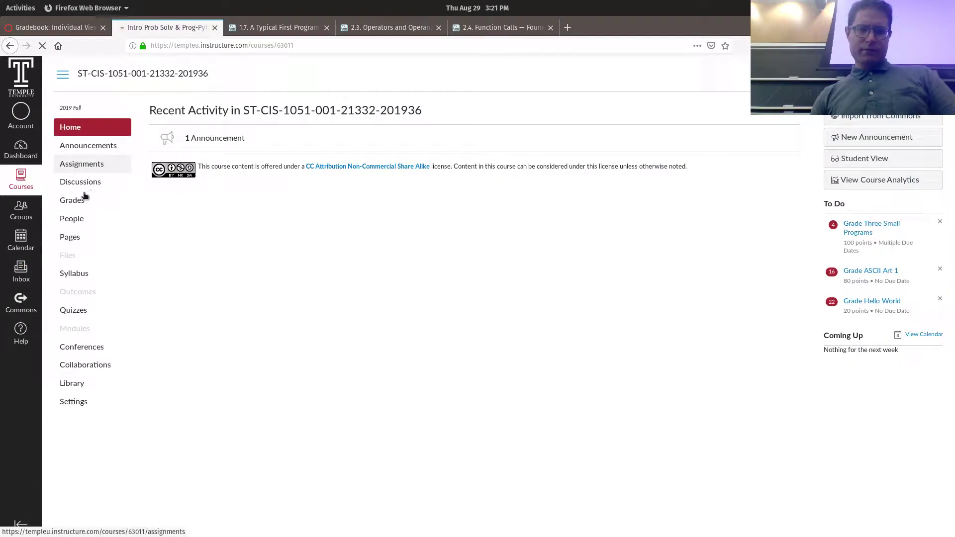
left_click(96, 169)
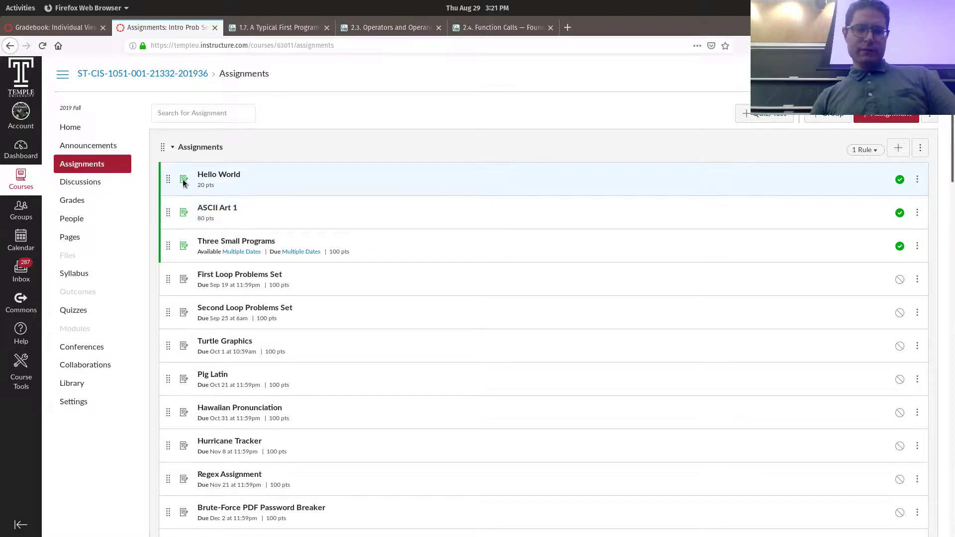
left_click(96, 204)
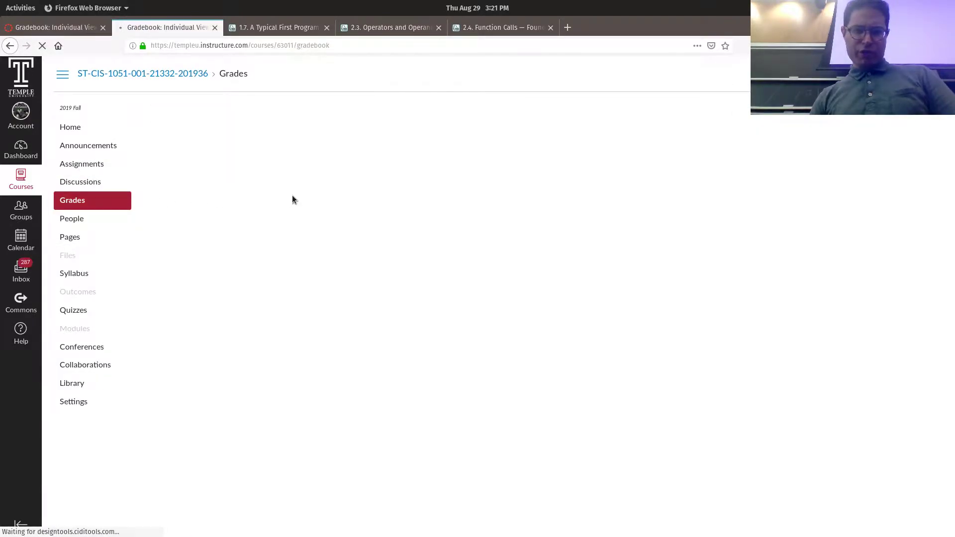
left_click(369, 179)
left_click(638, 175)
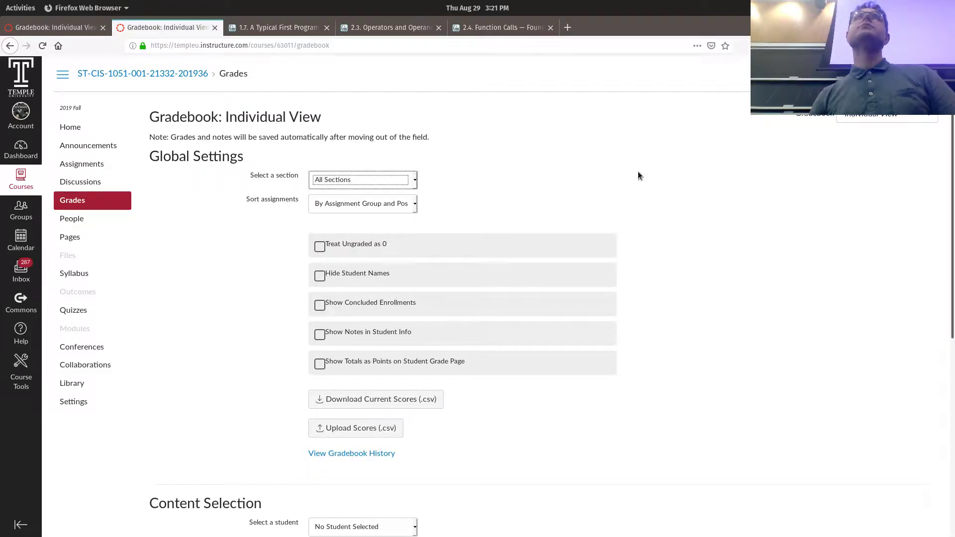
Select the student to grade, whose surname begins with "Lat", in the gradebook's content selection
scroll(540, 313, "down", 5)
left_click(372, 384)
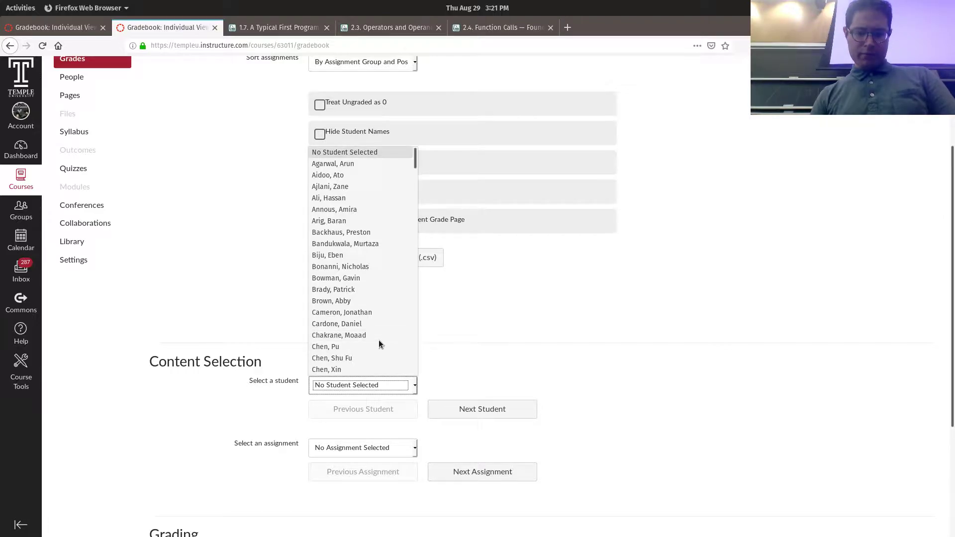
type("lang")
key("Down")
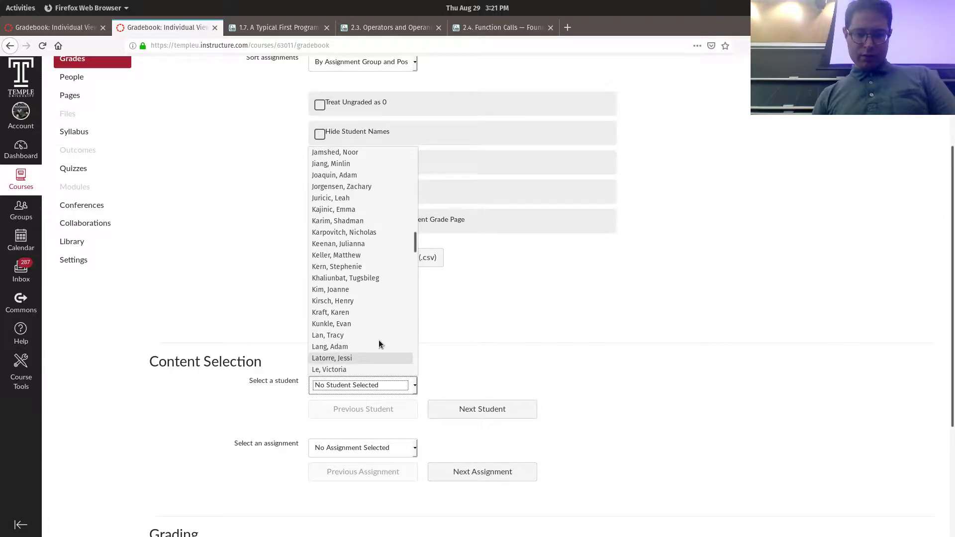
key("Return")
Enter a grade of 80 for the student's ASCII Art 1 assignment and go back to Hello World
left_click(401, 447)
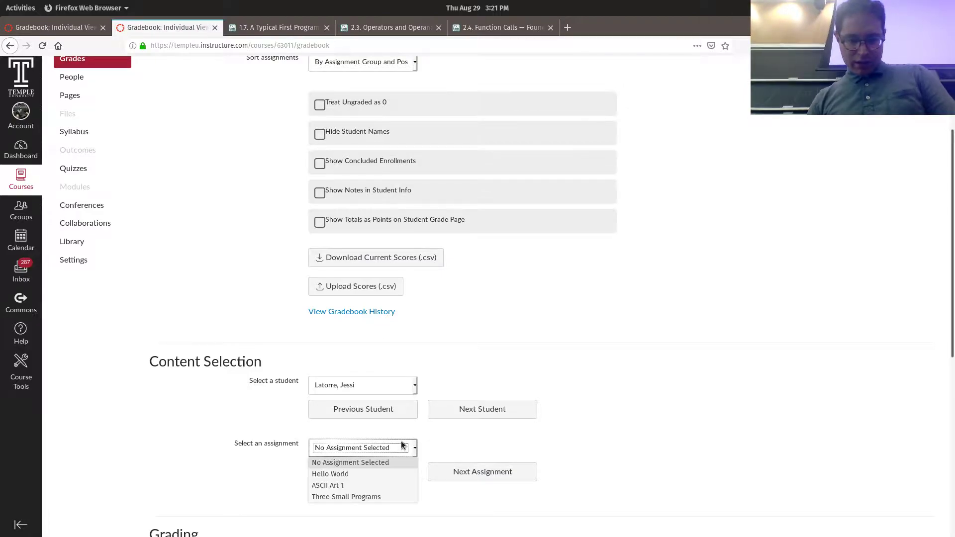
left_click(367, 485)
scroll(355, 477, "down", 3)
left_click(351, 448)
type("80")
left_click(391, 358)
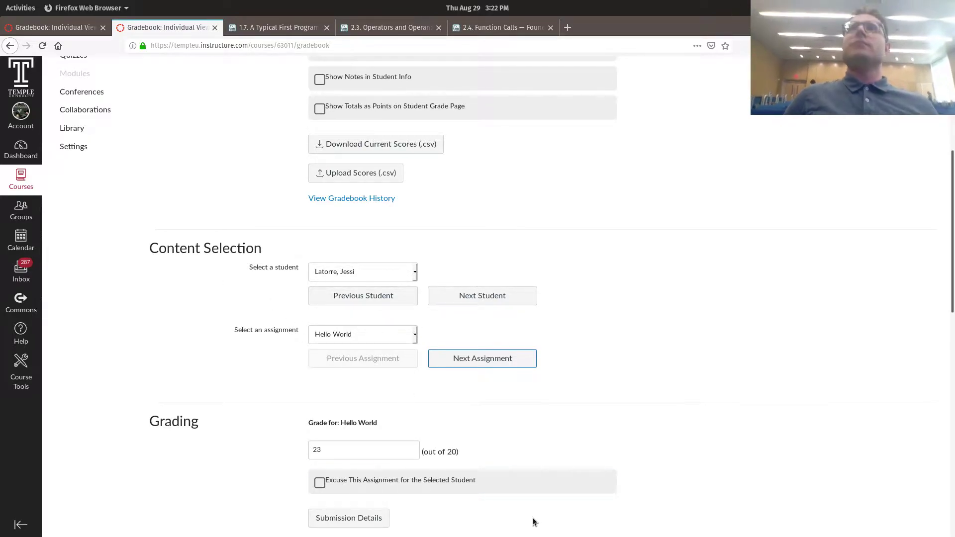
Switch the gradebook to the student whose surname begins with "O"
scroll(539, 506, "up", 3)
scroll(460, 423, "up", 3)
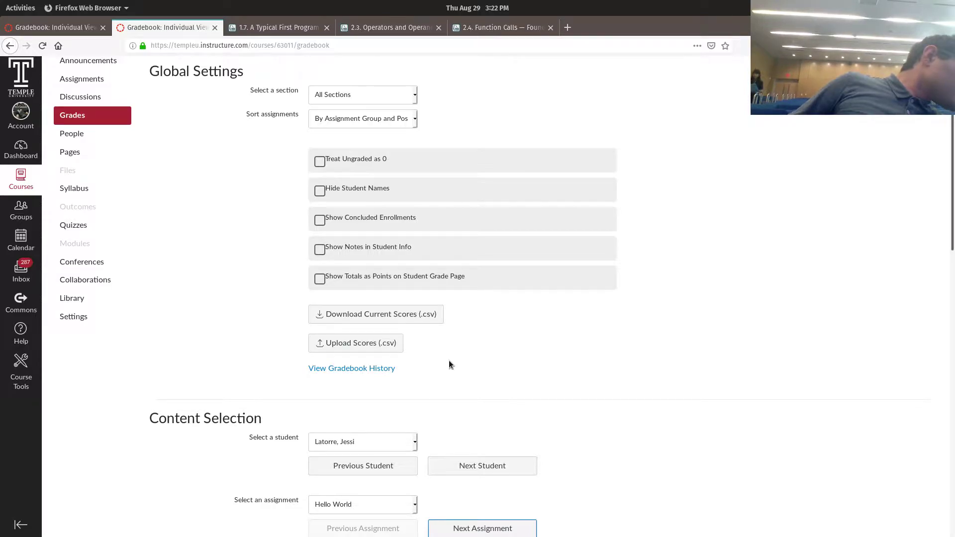
left_click(475, 469)
scroll(448, 481, "down", 1)
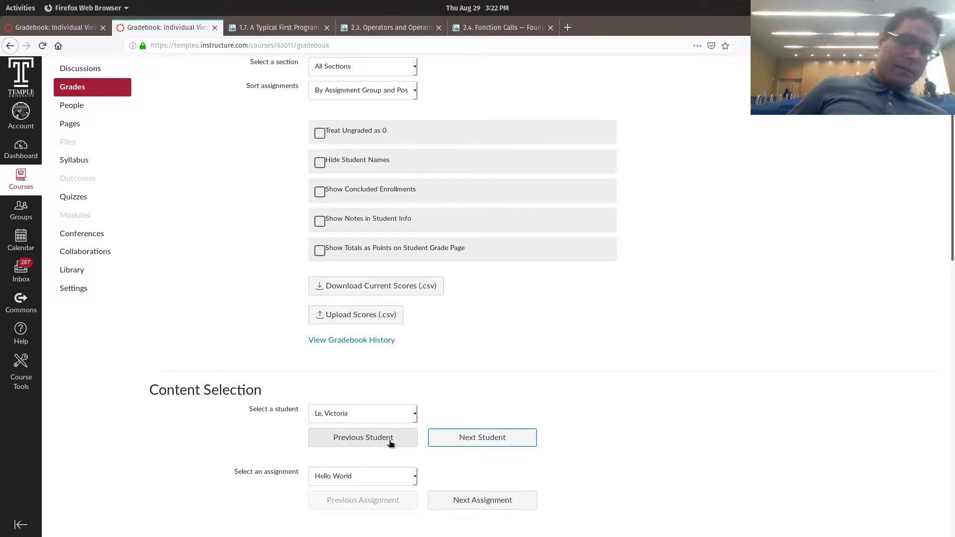
left_click(383, 419)
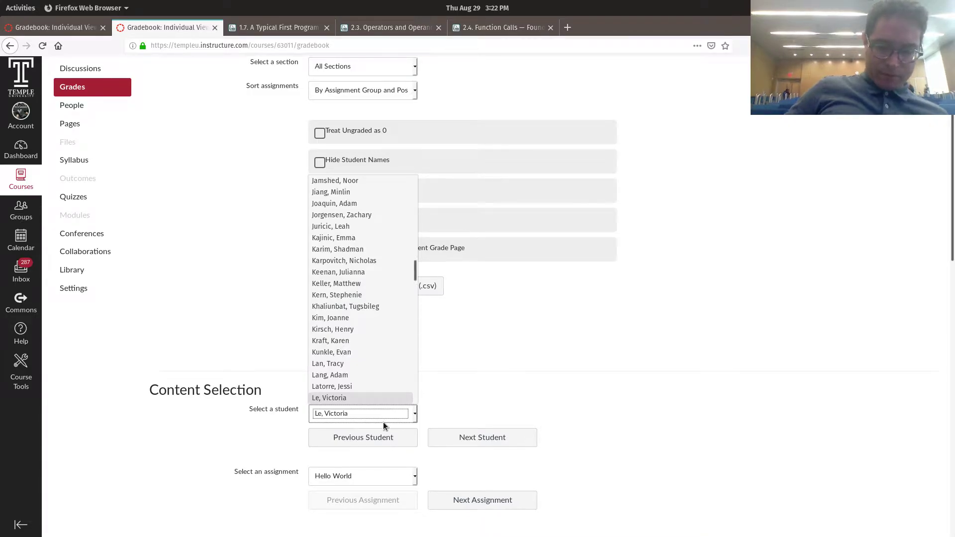
key("o")
key("Return")
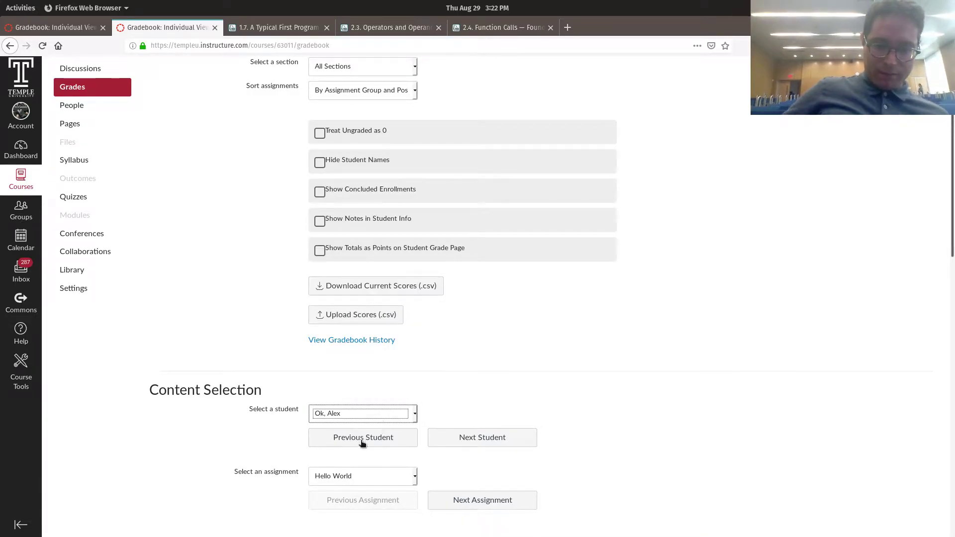
Enter a grade of 100 for the student's Three Small Programs assignment and return to ASCII Art 1
scroll(426, 430, "down", 4)
left_click(482, 388)
left_click(482, 388)
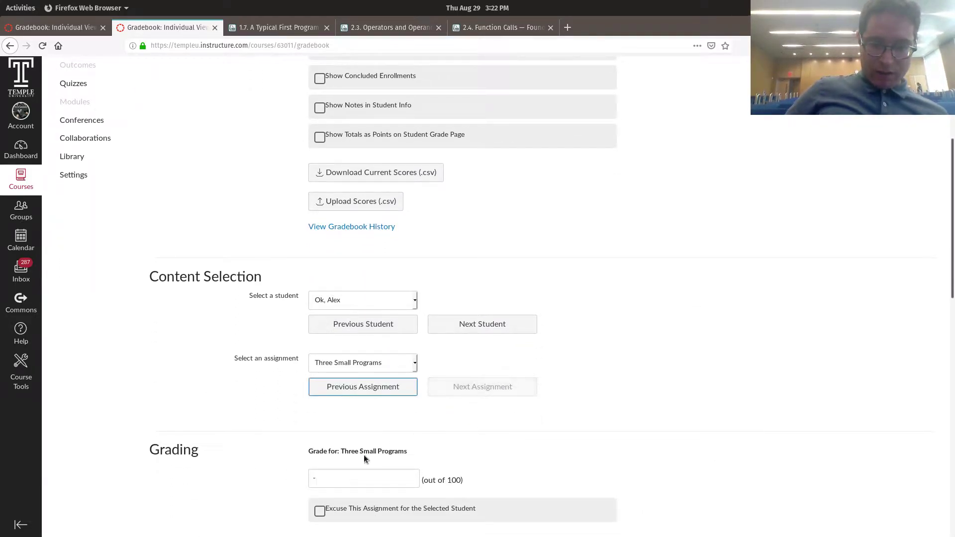
left_click(333, 479)
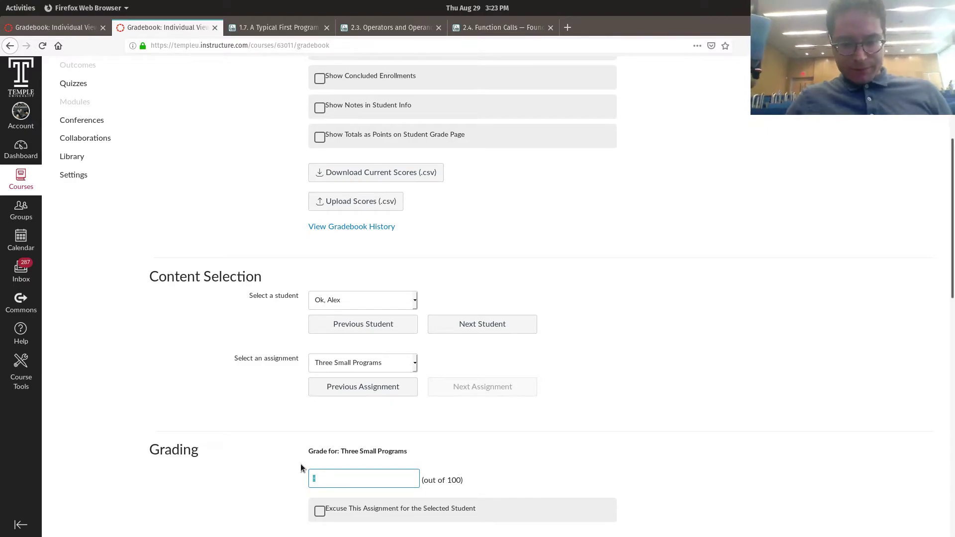
left_click(358, 386)
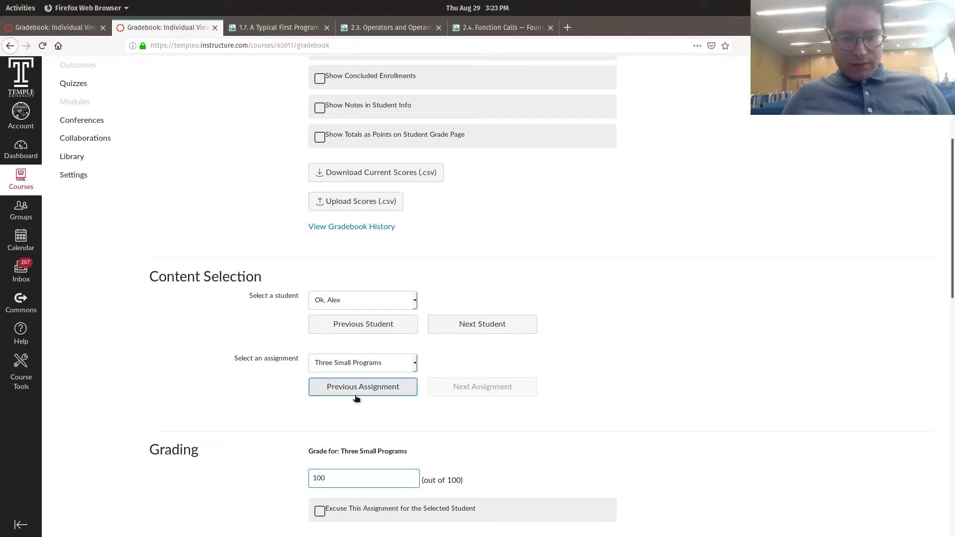
left_click(446, 393)
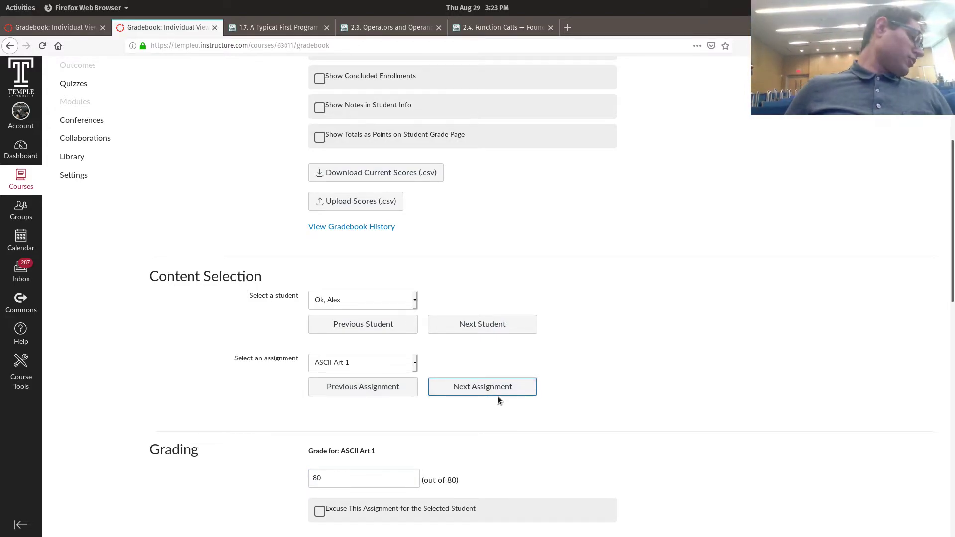